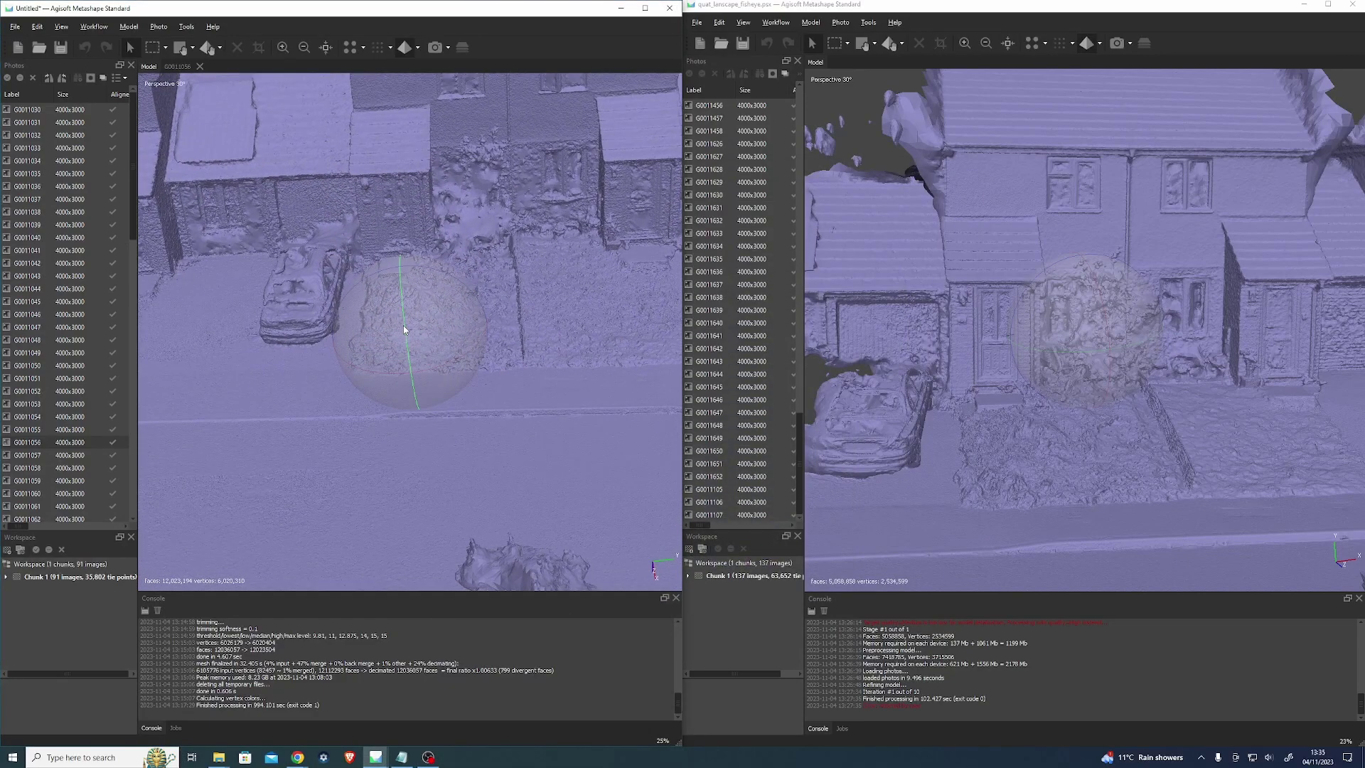
# View portrait photo G0011056 beside fisheye photo G0011645, then return the portrait project to its mesh.
pyautogui.click(178, 67)
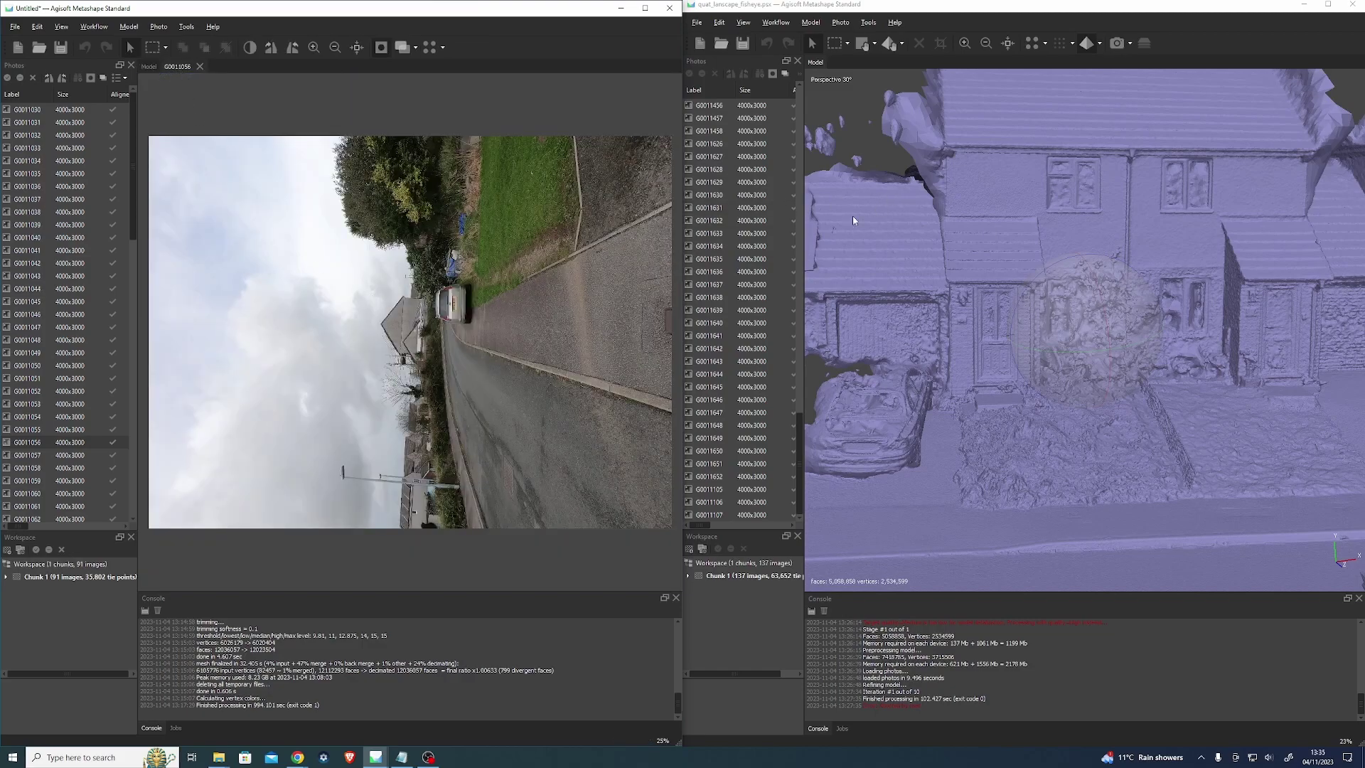
pyautogui.doubleClick(735, 385)
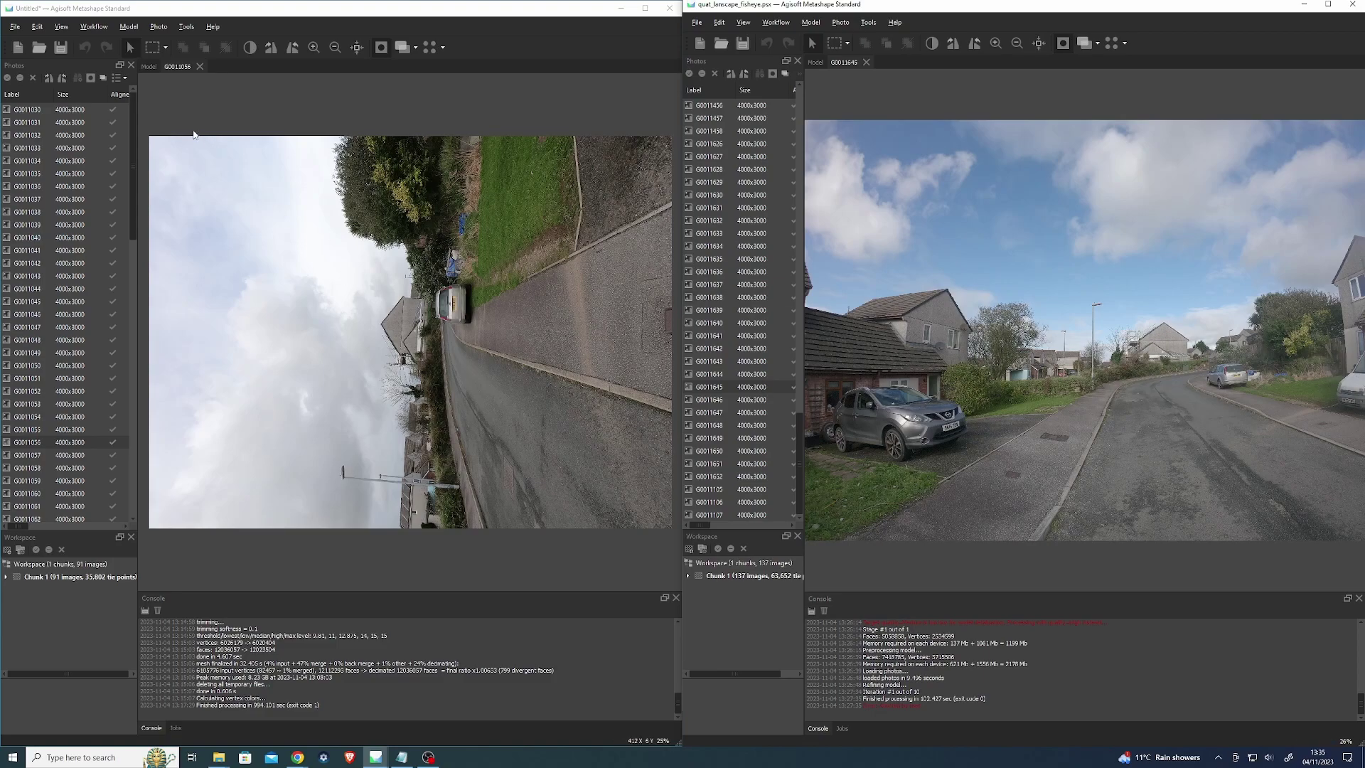
pyautogui.click(150, 67)
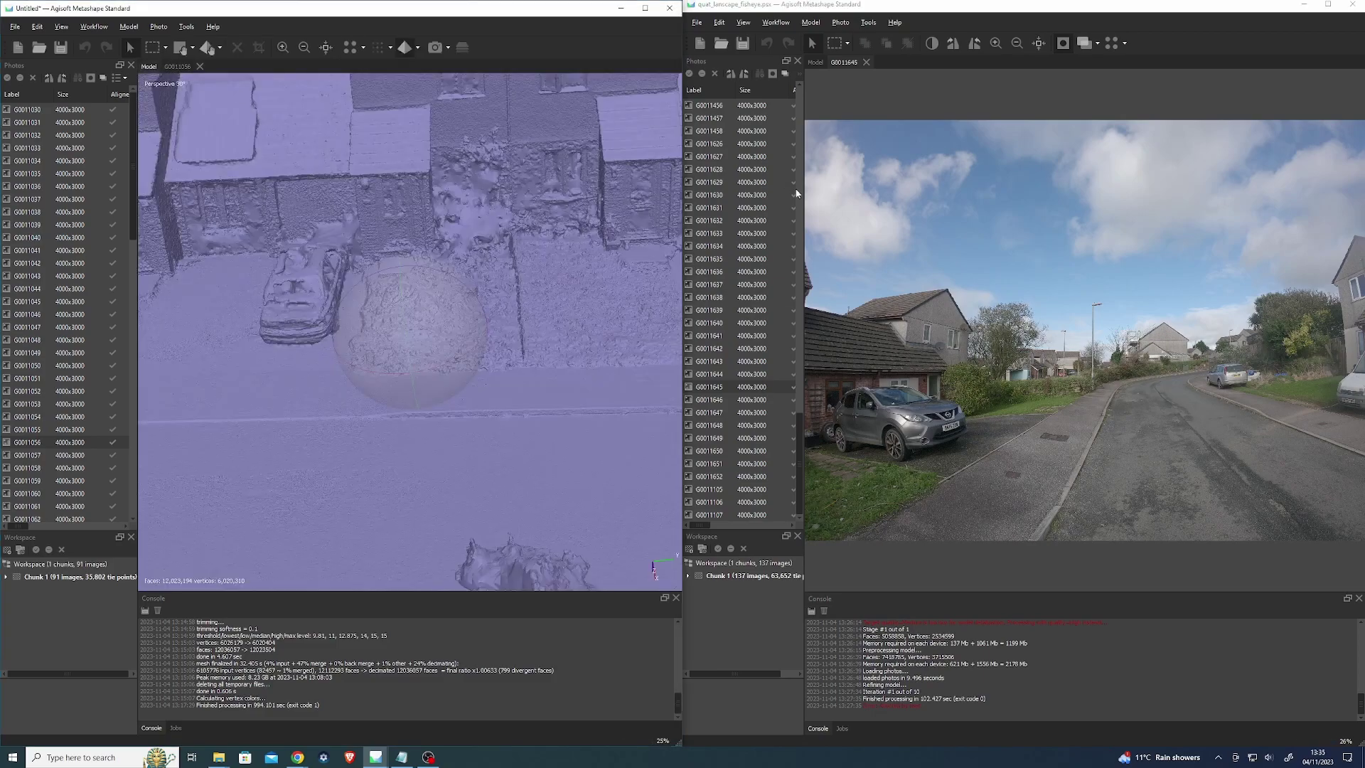
# Show the fisheye project's mesh and check that Camera Calibration lists the camera type as Fisheye.
pyautogui.click(815, 63)
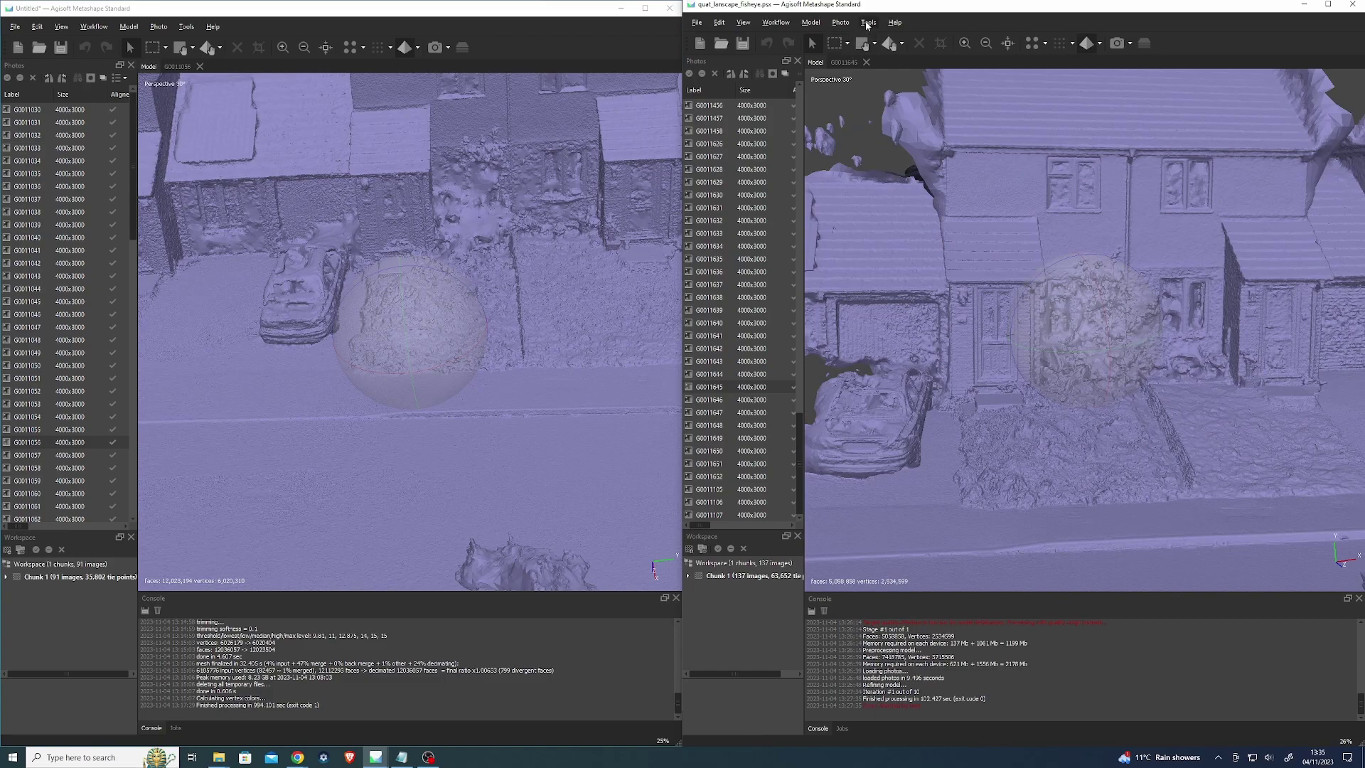
pyautogui.click(868, 25)
pyautogui.click(917, 103)
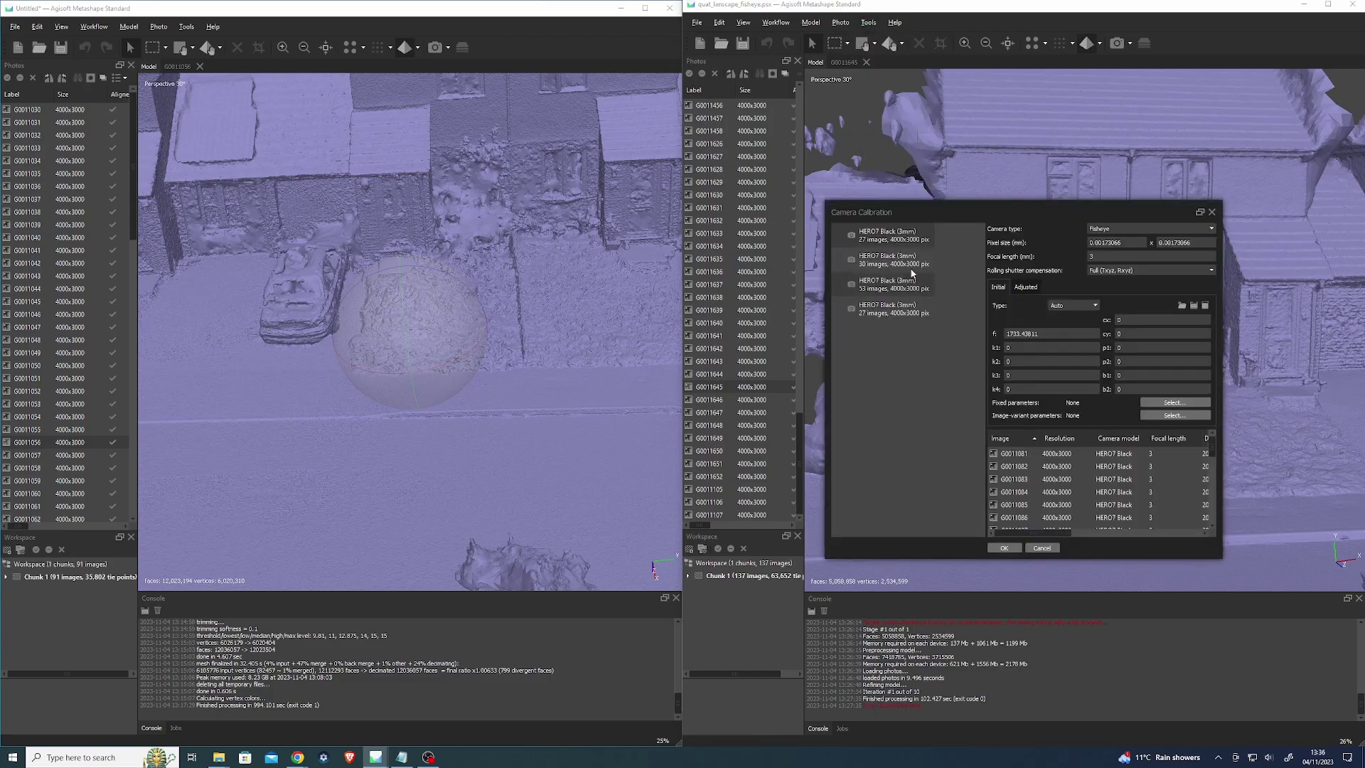
pyautogui.click(1154, 231)
pyautogui.click(1154, 230)
pyautogui.click(1155, 229)
pyautogui.click(1155, 229)
# Close the calibration dialog, view photos G0011056 and G0011645, then return both projects to their meshes.
pyautogui.click(1042, 548)
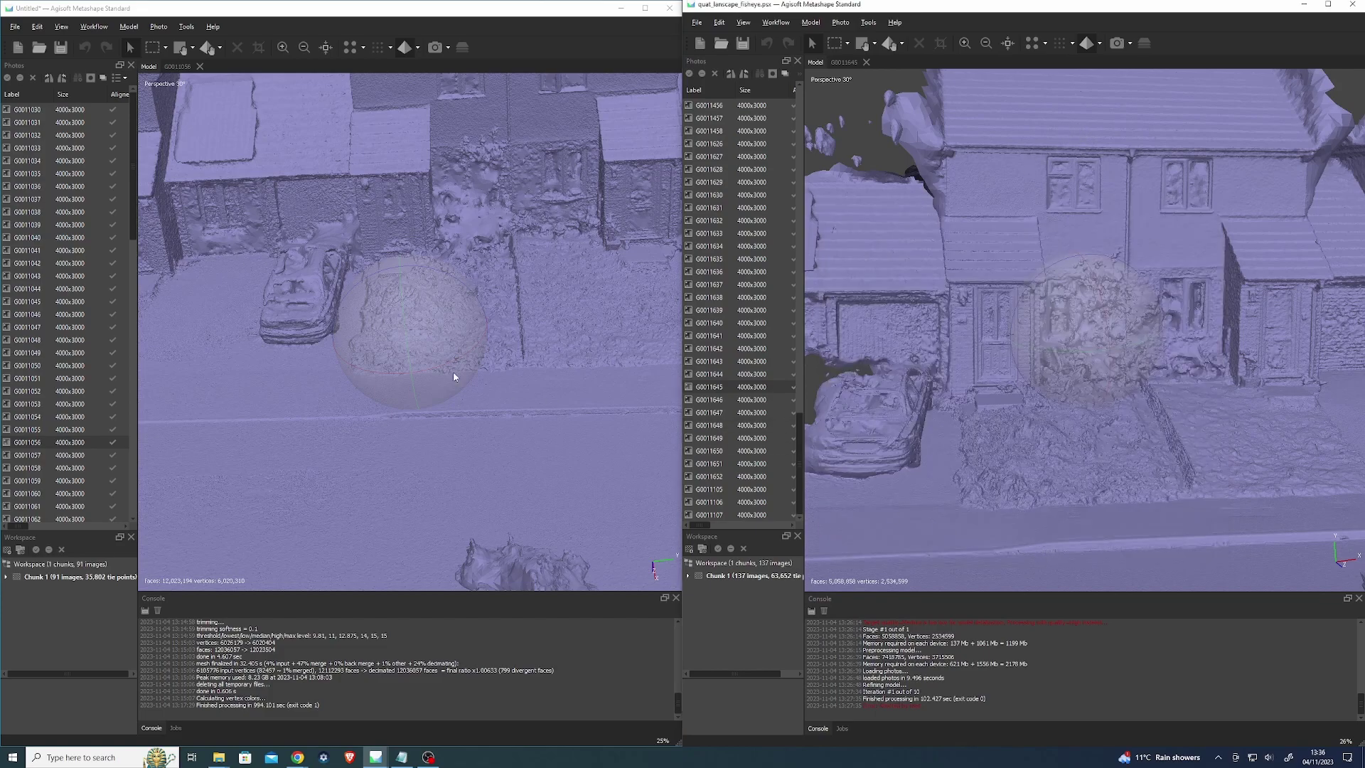
pyautogui.click(177, 66)
pyautogui.click(847, 63)
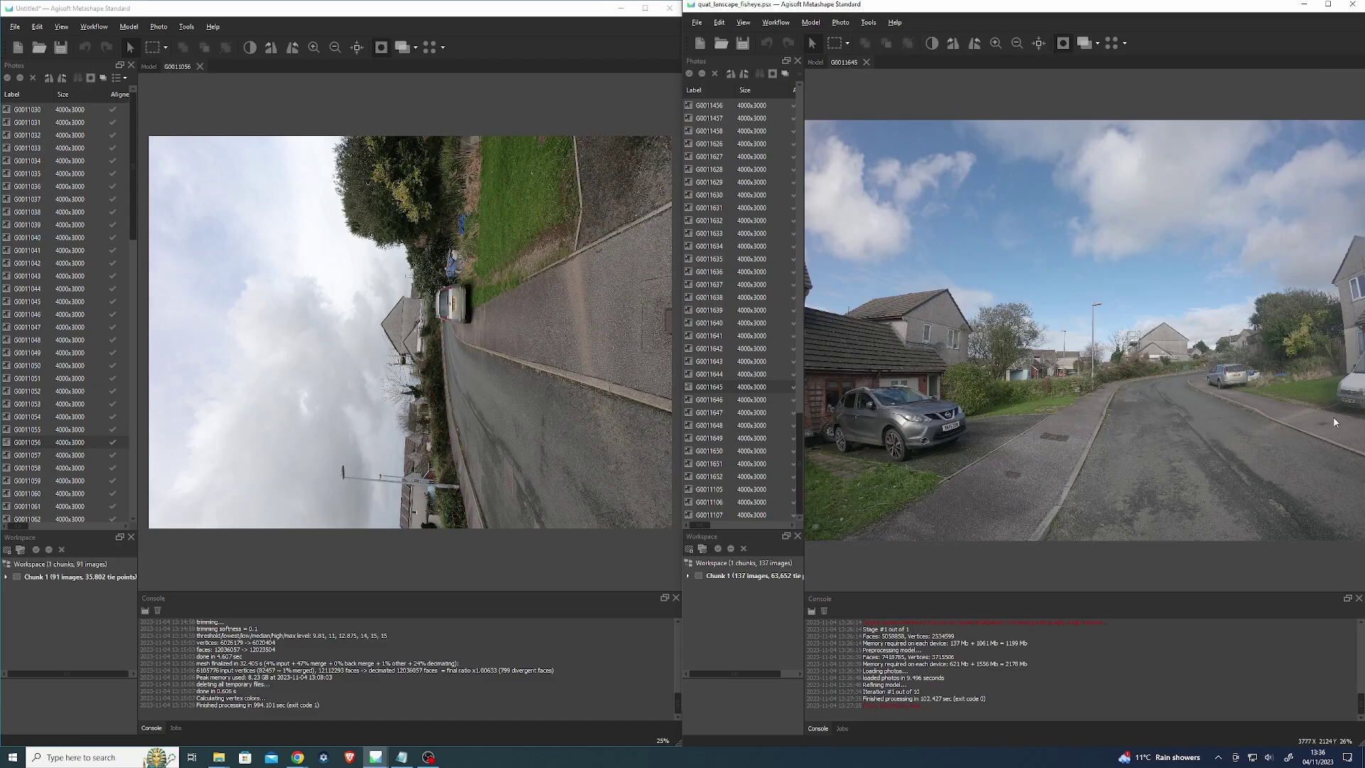
pyautogui.click(815, 63)
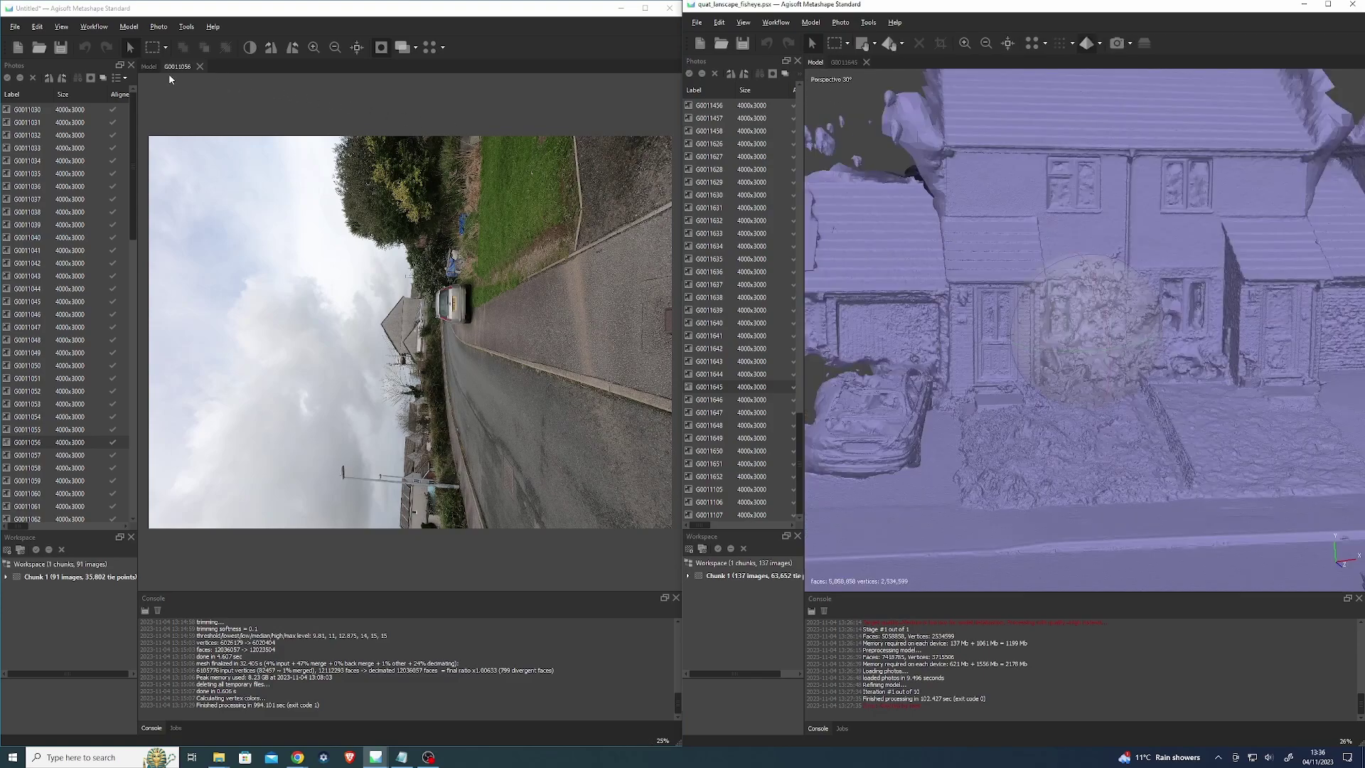
pyautogui.click(149, 66)
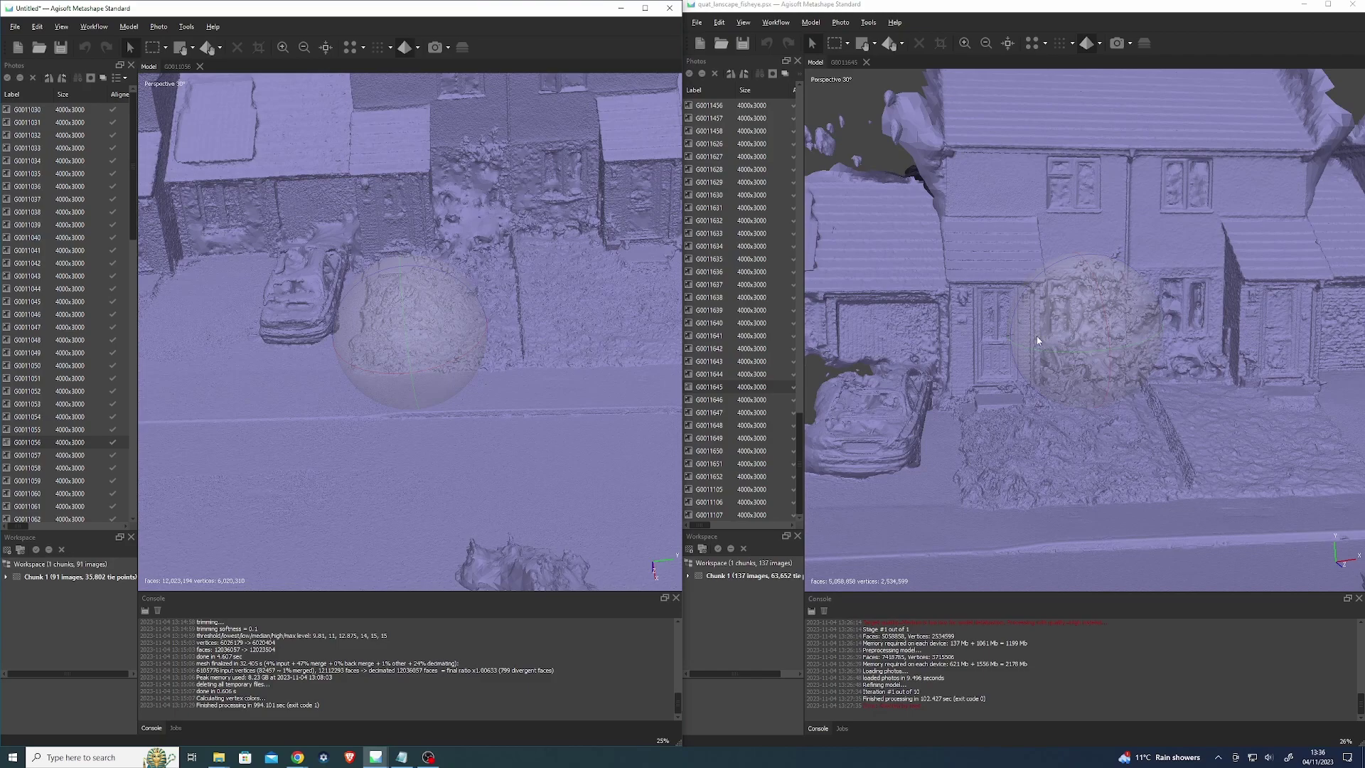
# Orbit the portrait and fisheye meshes toward the house fronts and parked car.
pyautogui.moveTo(492, 263); pyautogui.dragTo(436, 277)
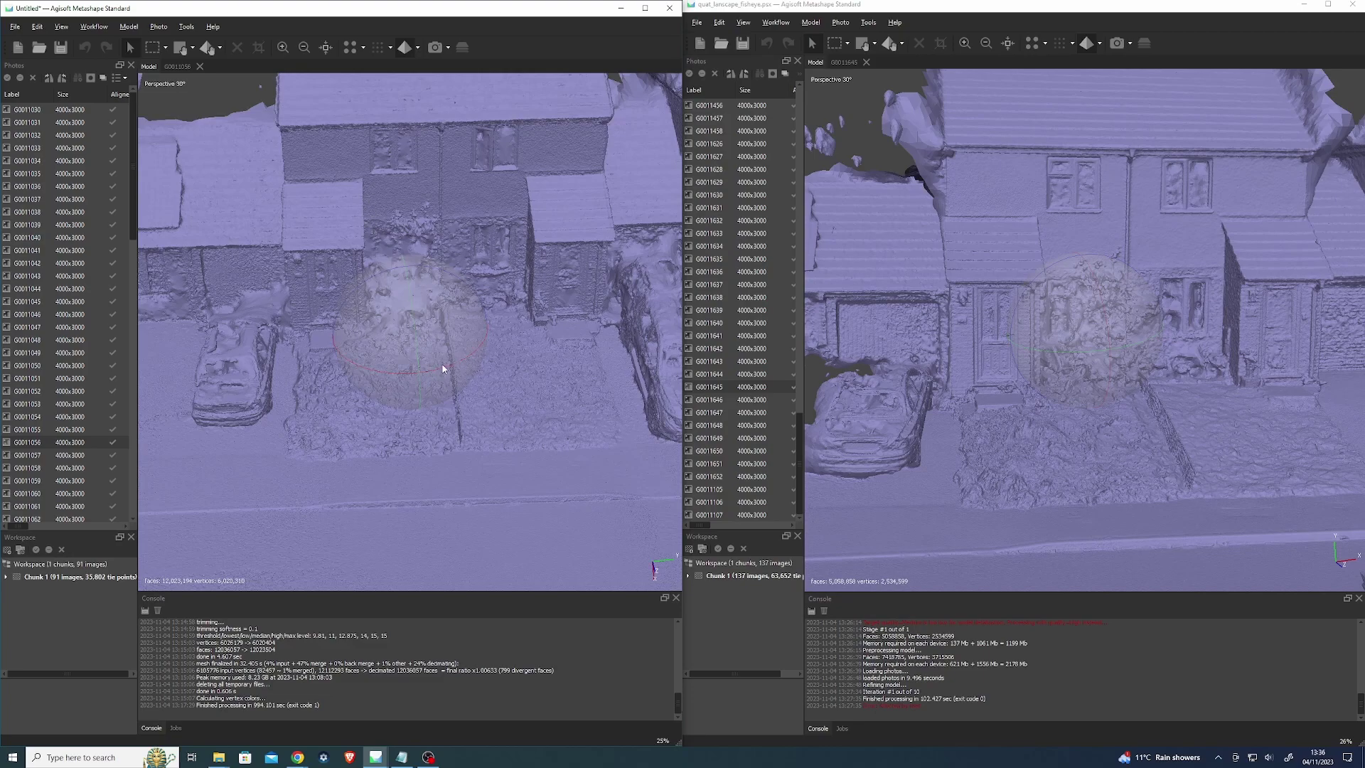
pyautogui.moveTo(443, 369); pyautogui.dragTo(437, 360)
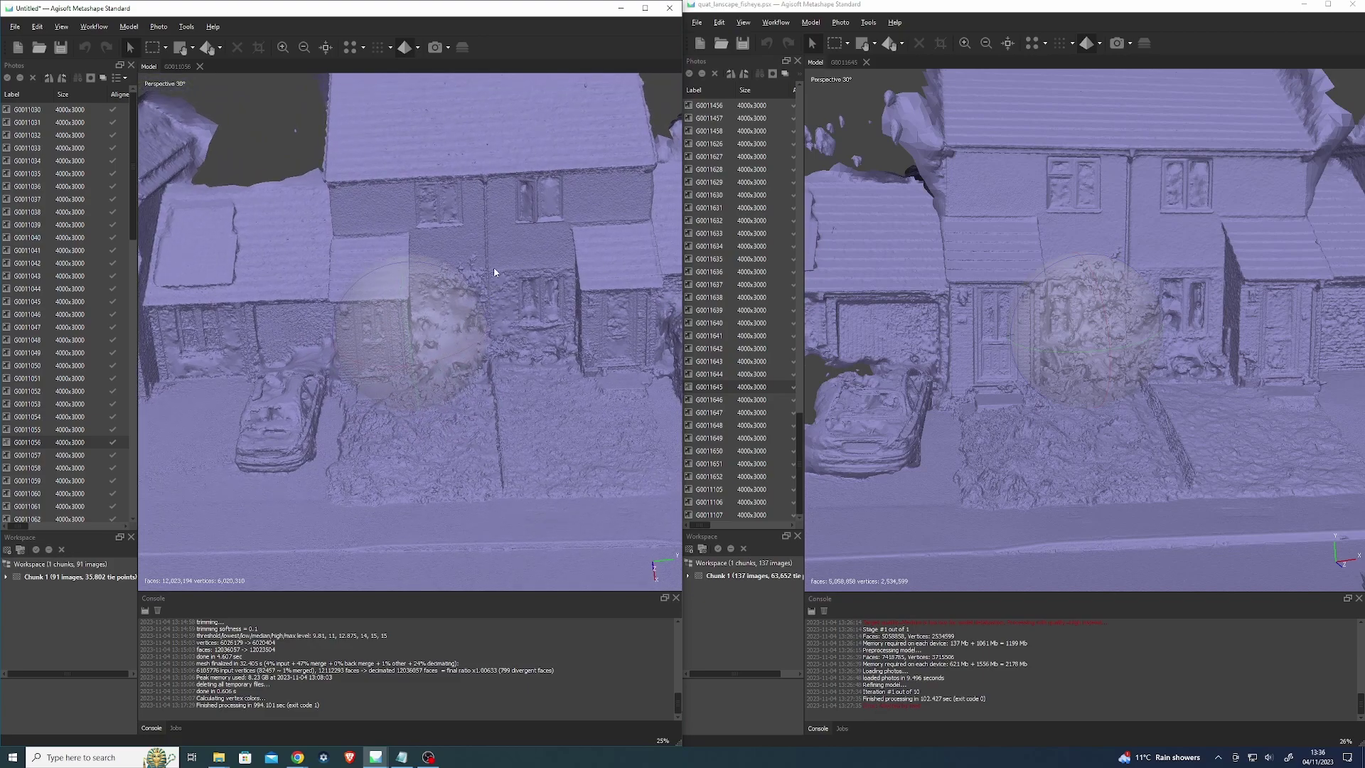
pyautogui.moveTo(490, 197); pyautogui.dragTo(495, 209)
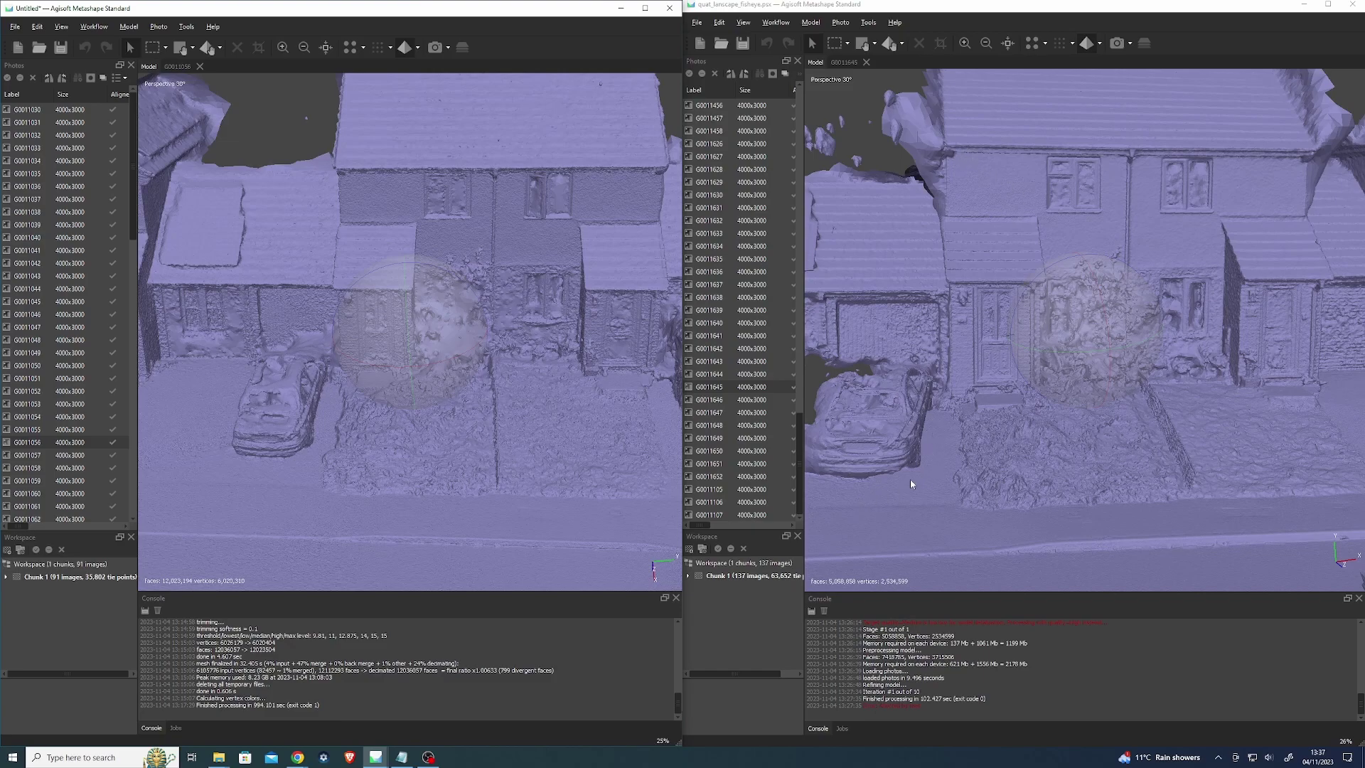
pyautogui.moveTo(344, 423); pyautogui.dragTo(356, 278)
pyautogui.moveTo(853, 380); pyautogui.dragTo(929, 398)
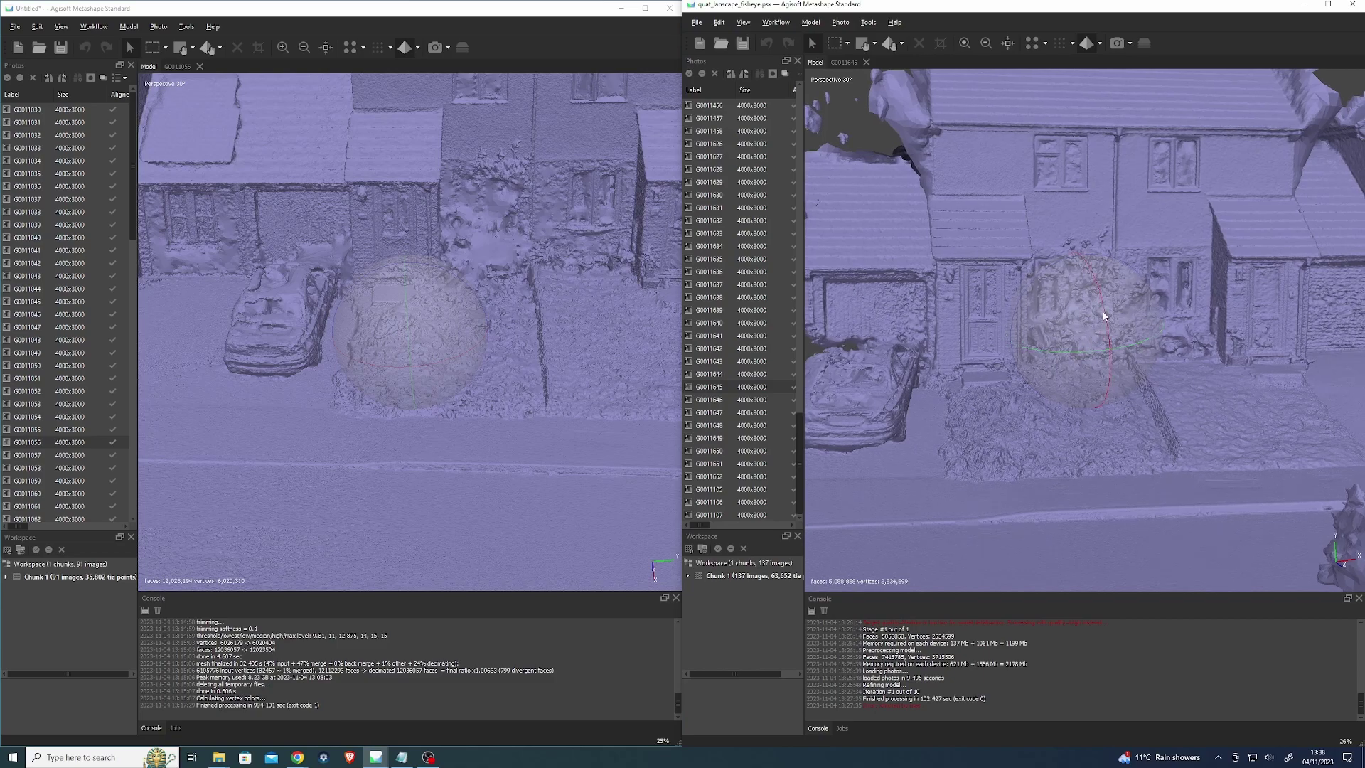
# Orbit the fisheye and portrait-linear meshes to a matching front-on view of the terraced houses.
pyautogui.moveTo(1105, 318); pyautogui.dragTo(1105, 318)
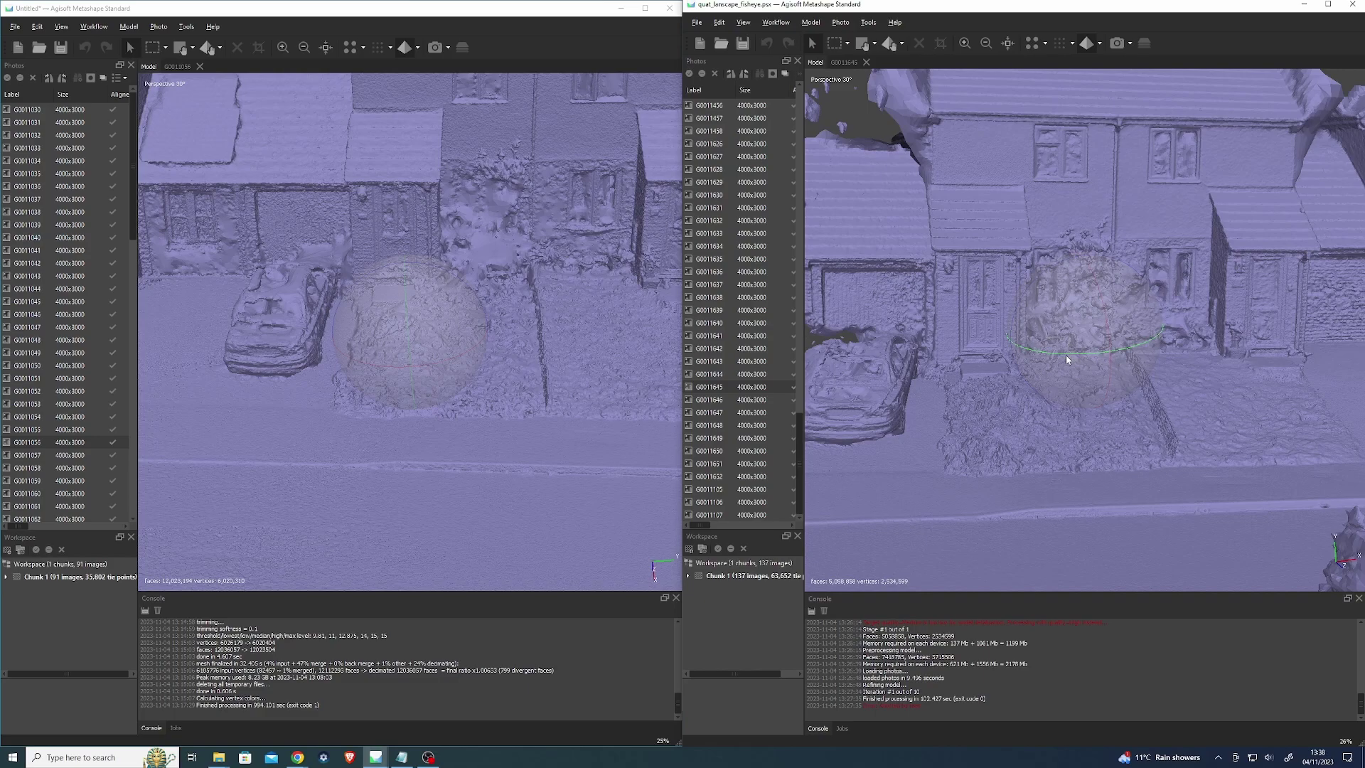
pyautogui.moveTo(1064, 355); pyautogui.dragTo(1069, 356)
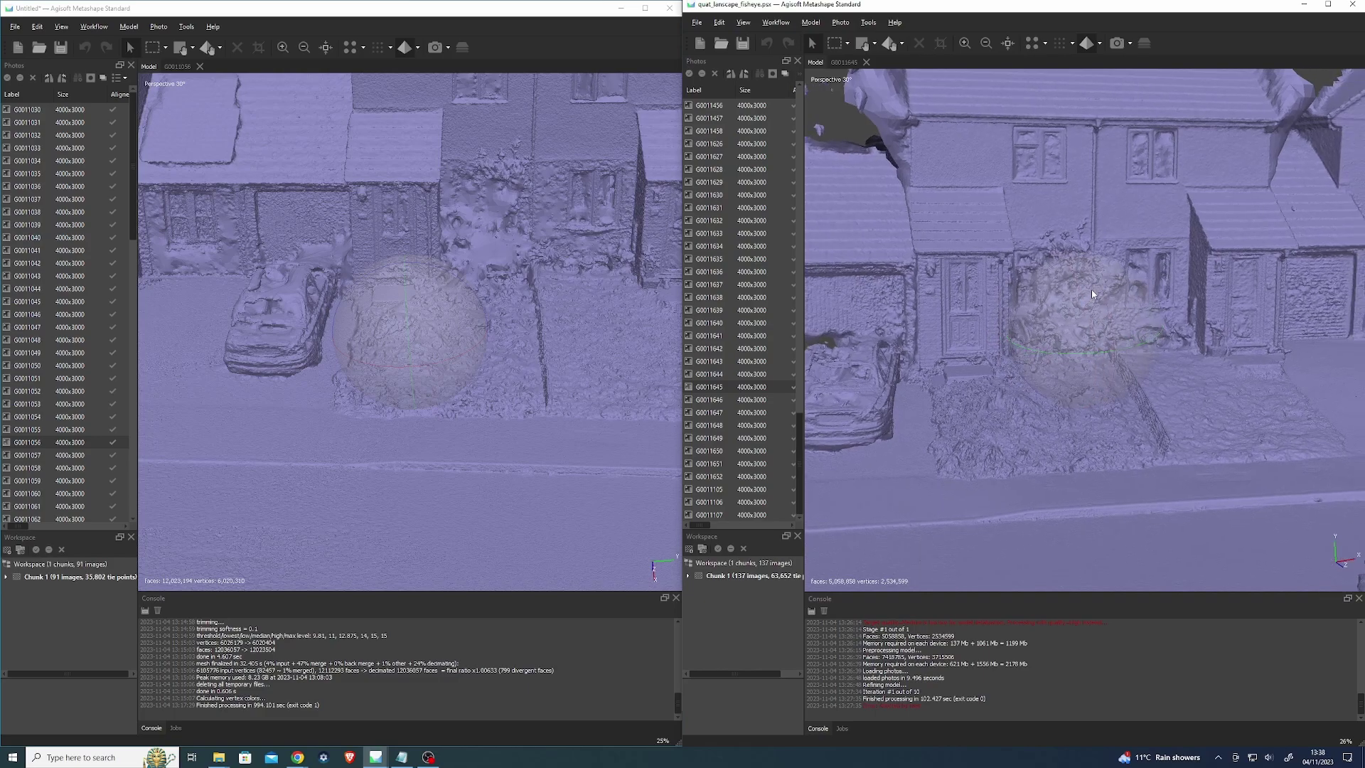
pyautogui.moveTo(1077, 272); pyautogui.dragTo(1074, 335)
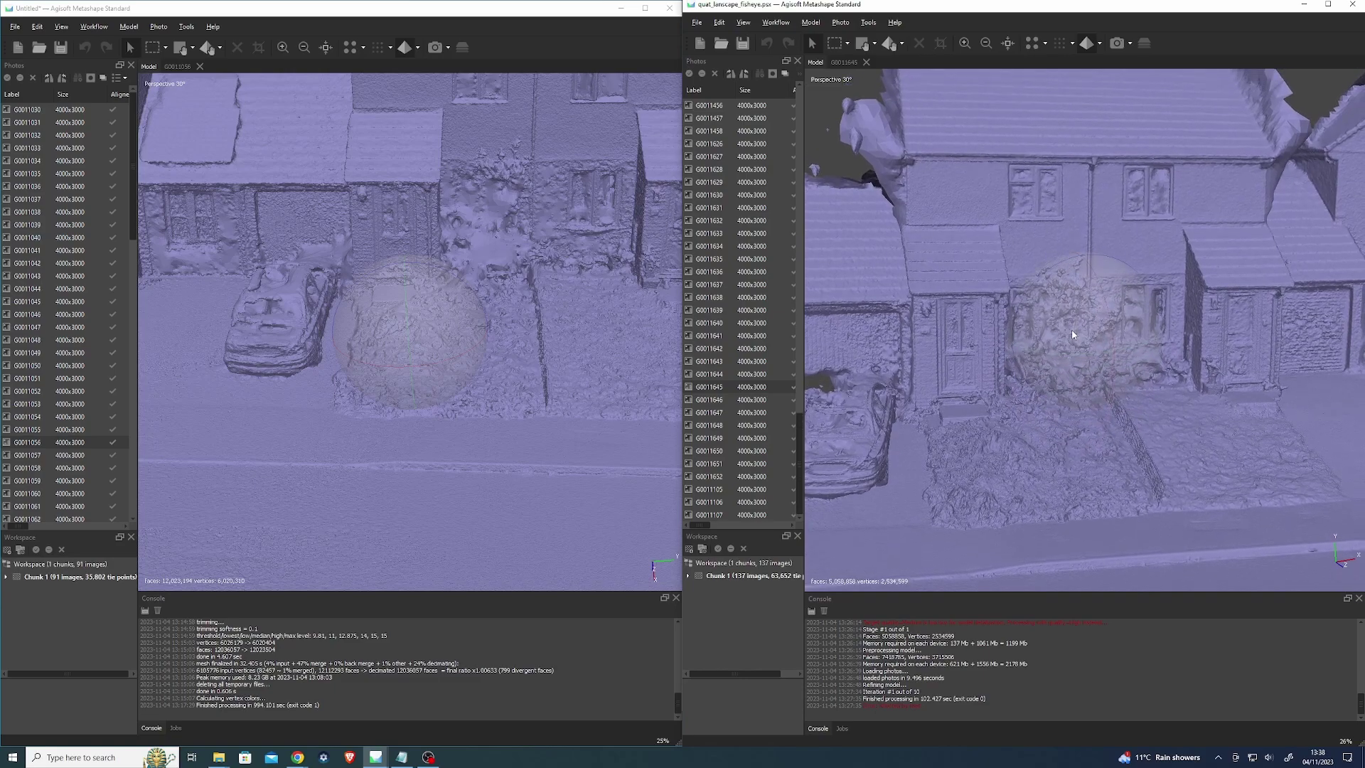
pyautogui.moveTo(575, 297); pyautogui.dragTo(514, 362)
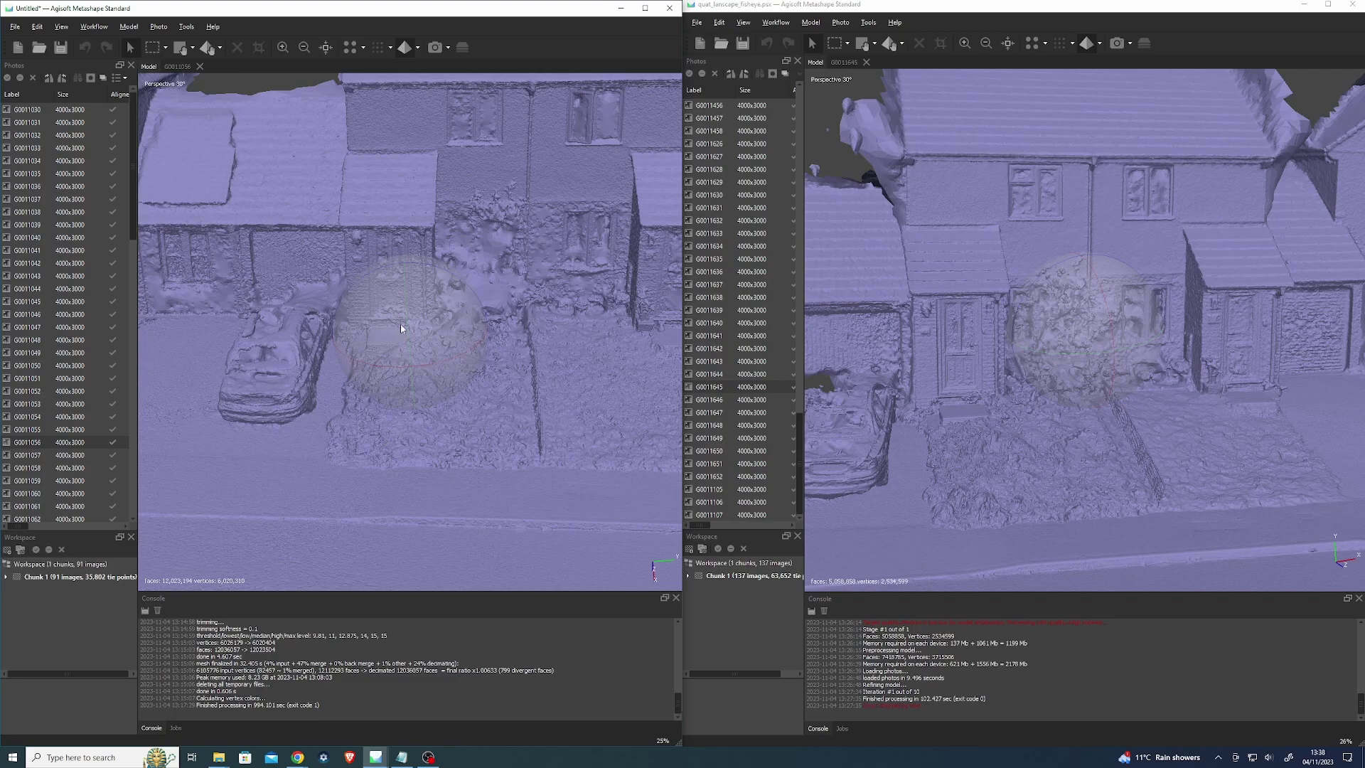
pyautogui.moveTo(405, 304); pyautogui.dragTo(405, 308)
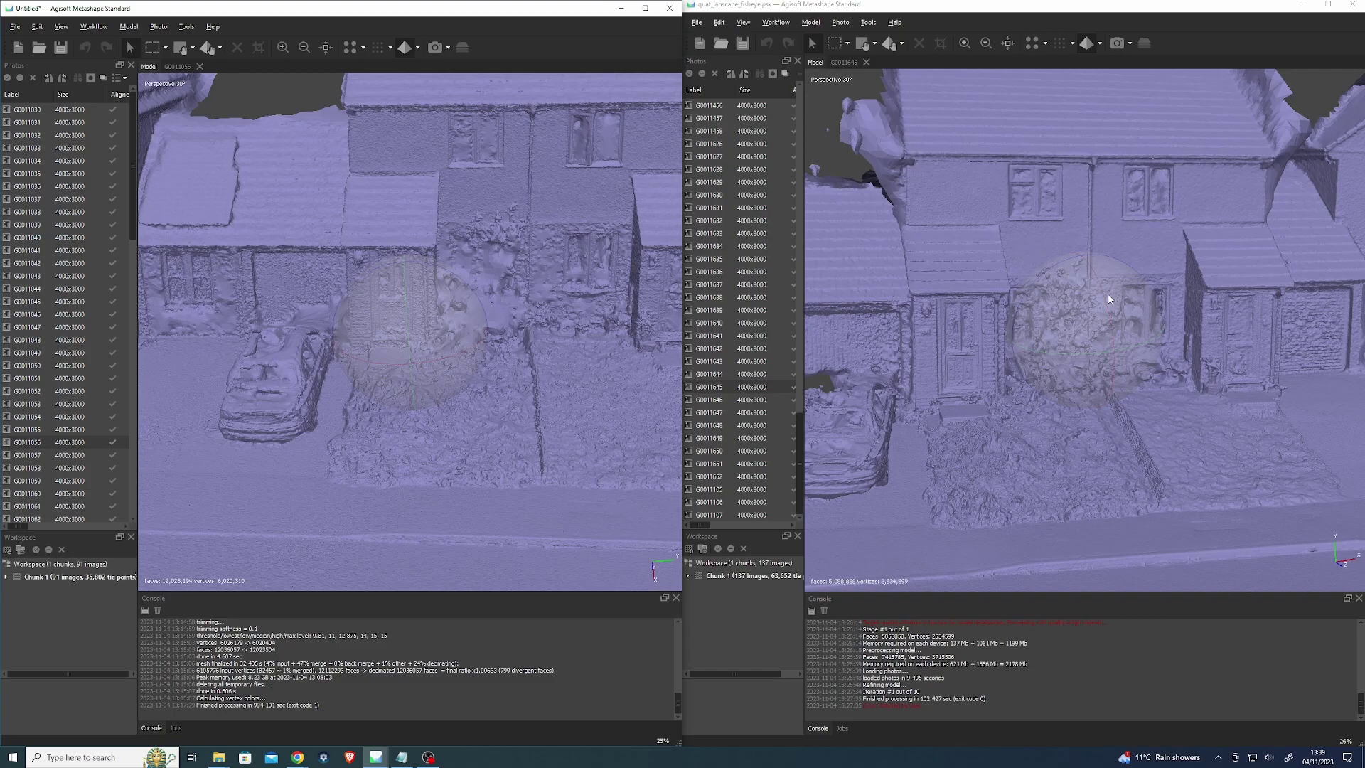
# Show camera positions on both meshes and orbit each to see its full camera track along the street.
pyautogui.click(1115, 43)
pyautogui.moveTo(1055, 71); pyautogui.dragTo(1034, 320)
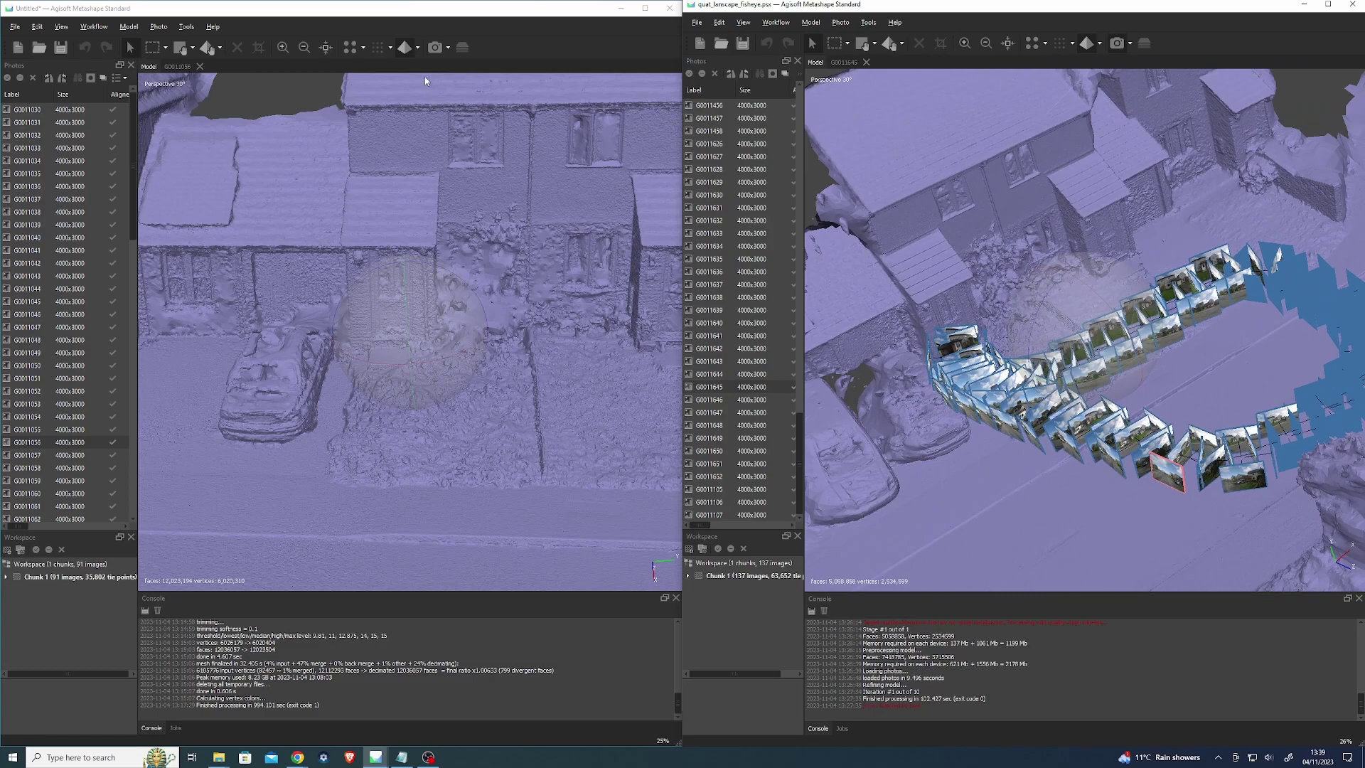
pyautogui.click(435, 47)
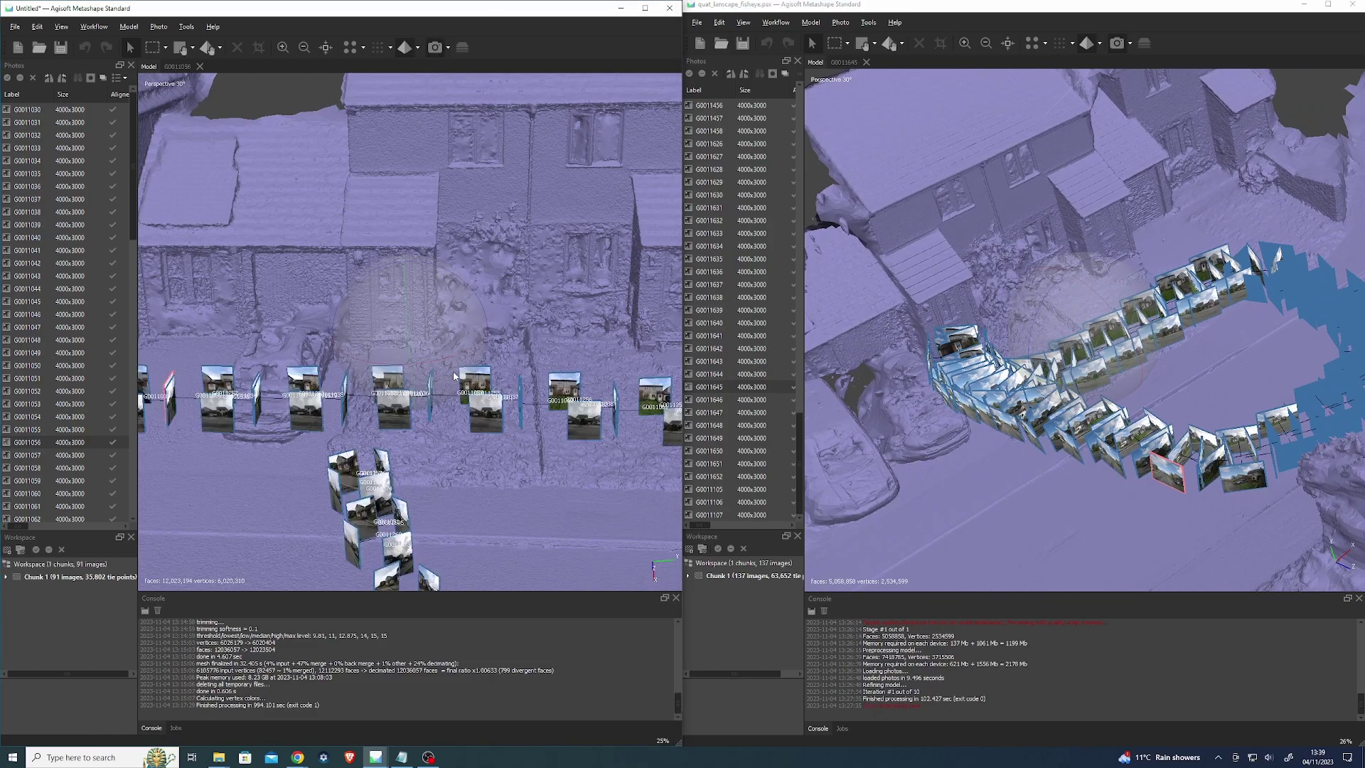
pyautogui.moveTo(455, 375); pyautogui.dragTo(542, 342)
pyautogui.moveTo(1026, 293); pyautogui.dragTo(1160, 327)
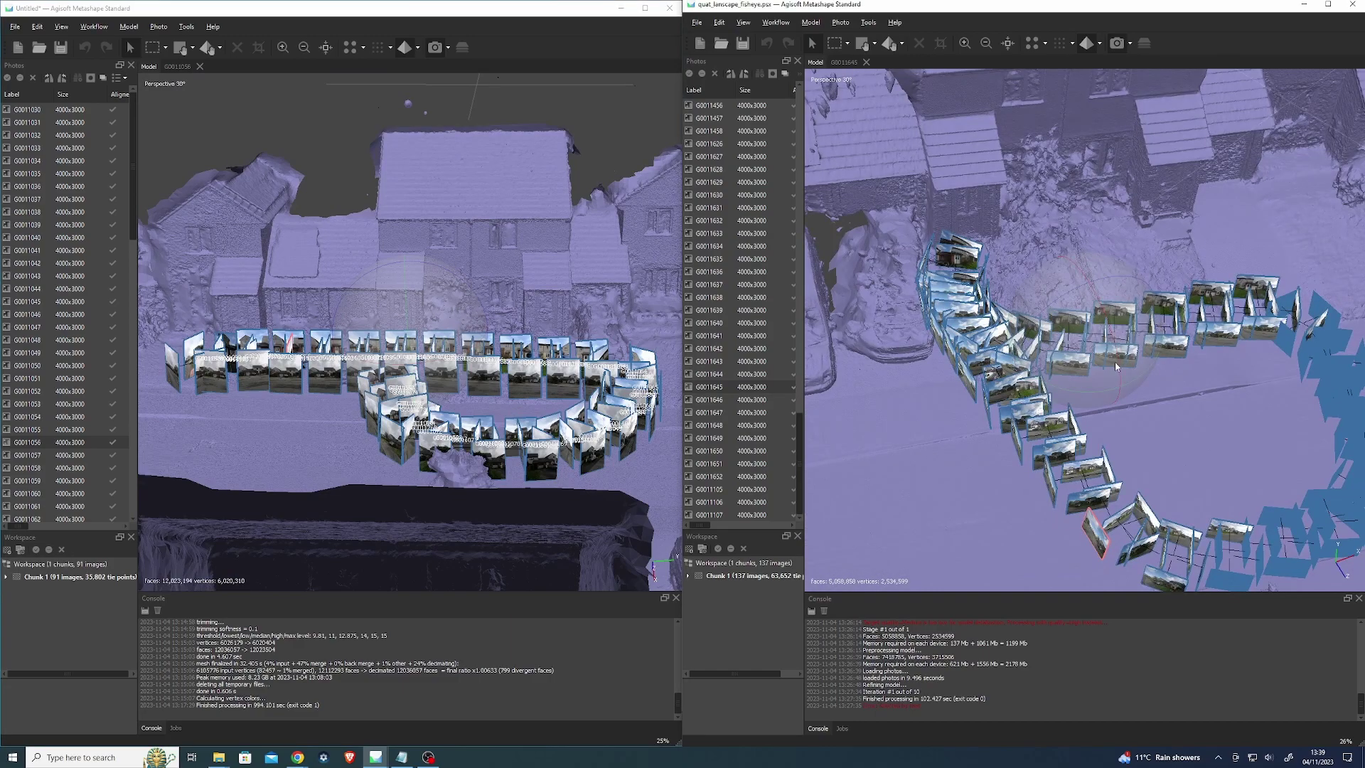
pyautogui.moveTo(1115, 367); pyautogui.dragTo(1093, 283)
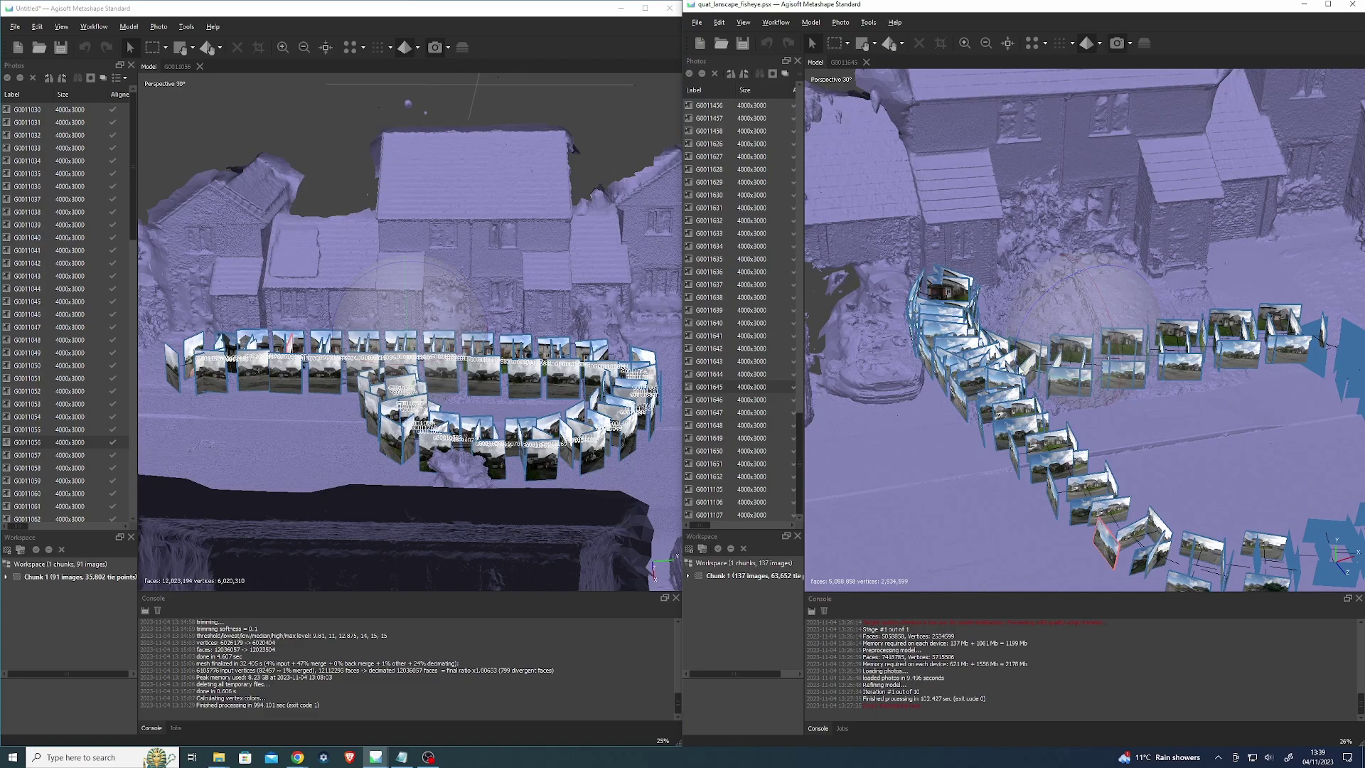
pyautogui.scroll(1, 1052, 324)
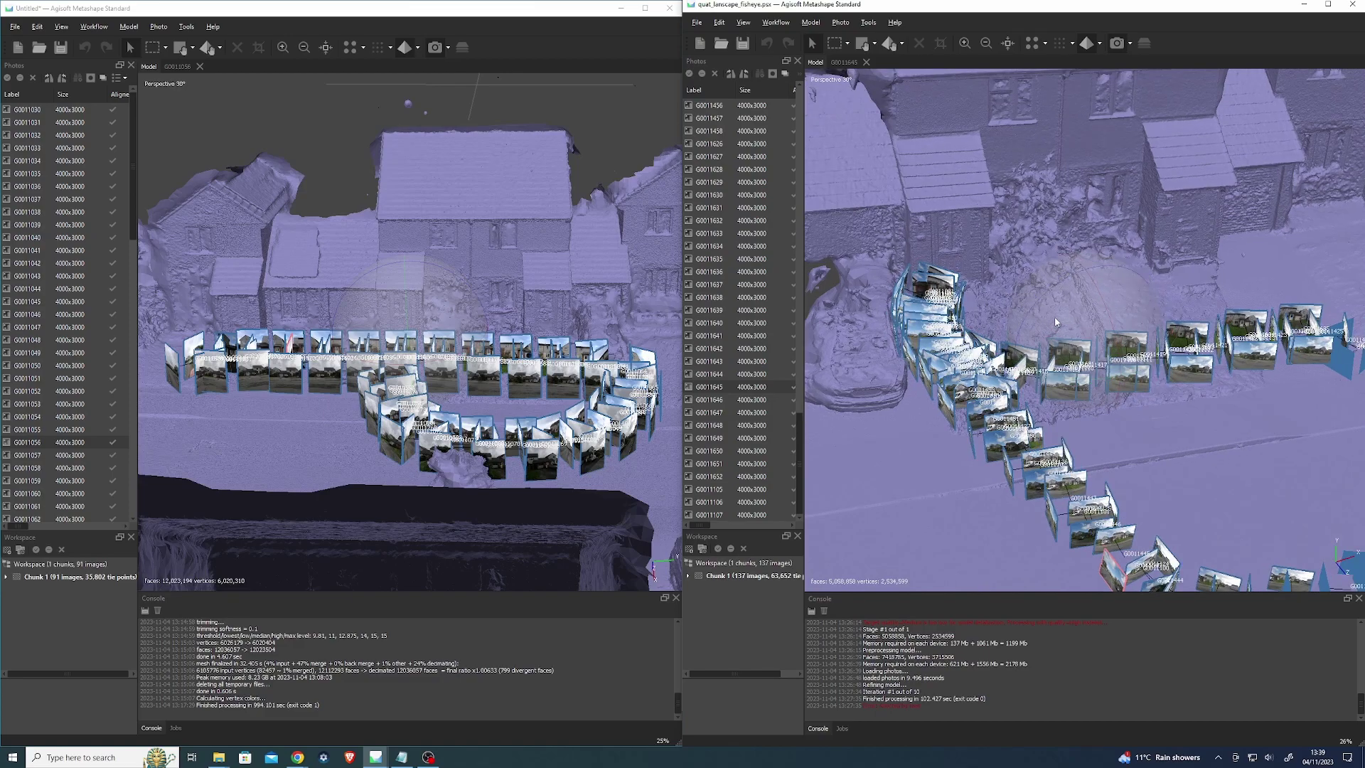
# Pan and slightly rotate the fisheye model to frame its curving camera track and the houses.
pyautogui.moveTo(1056, 322); pyautogui.dragTo(1068, 350, button='right')
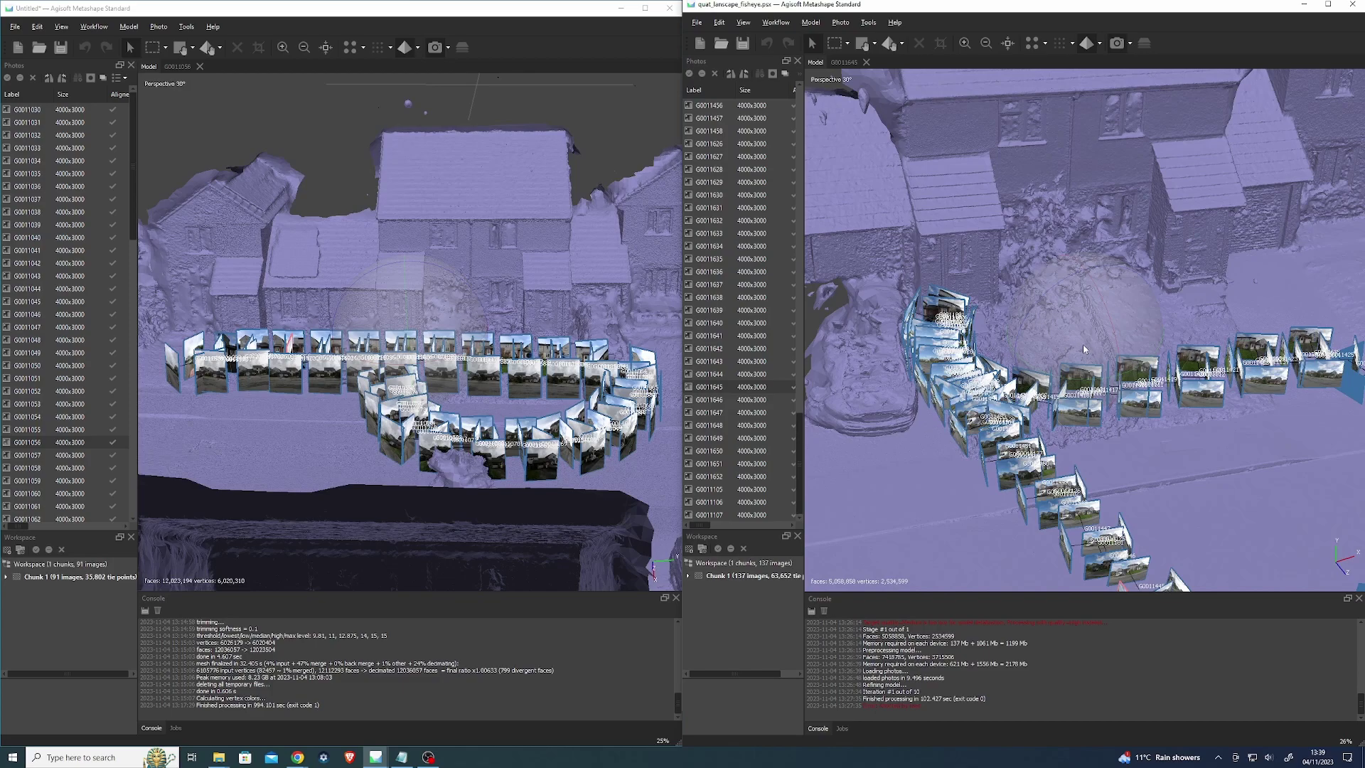
pyautogui.moveTo(1104, 318); pyautogui.dragTo(1106, 319)
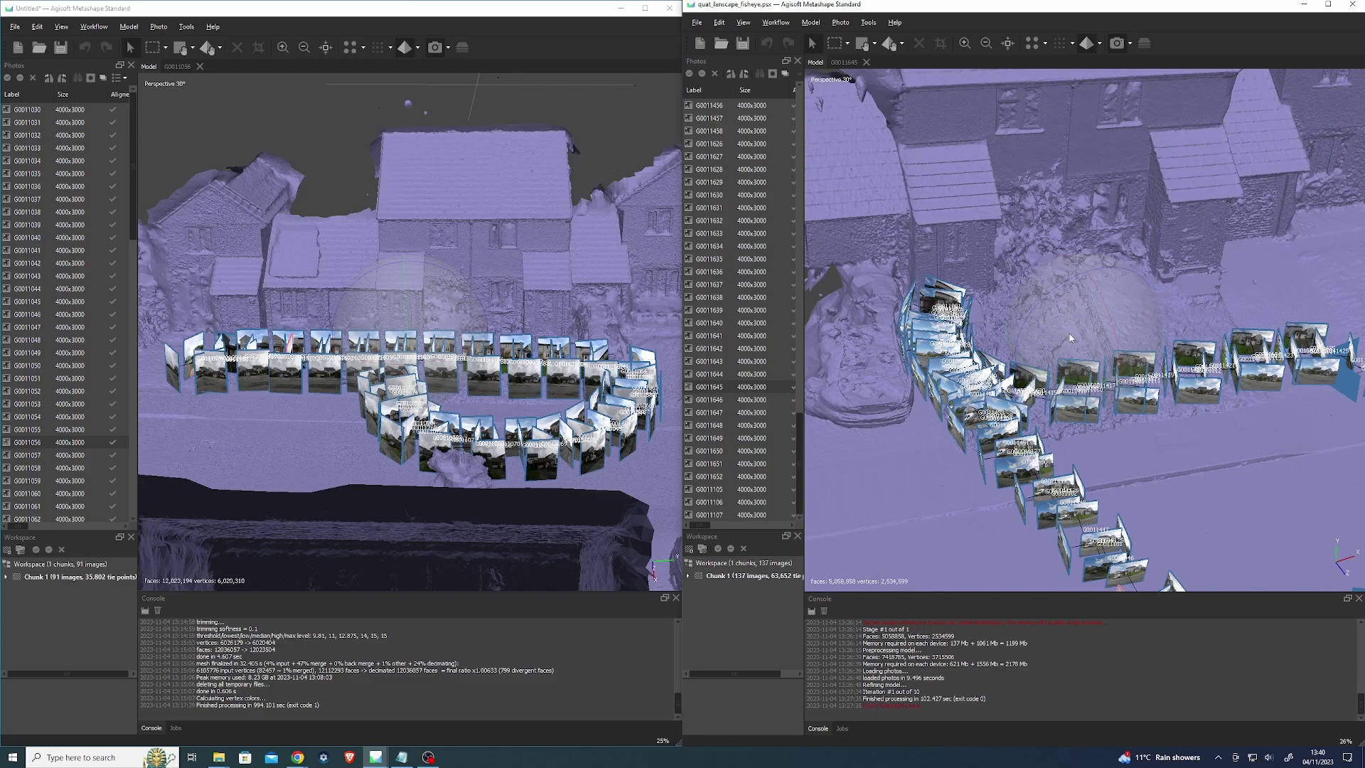
pyautogui.moveTo(1070, 338); pyautogui.dragTo(1070, 338)
pyautogui.click(428, 757)
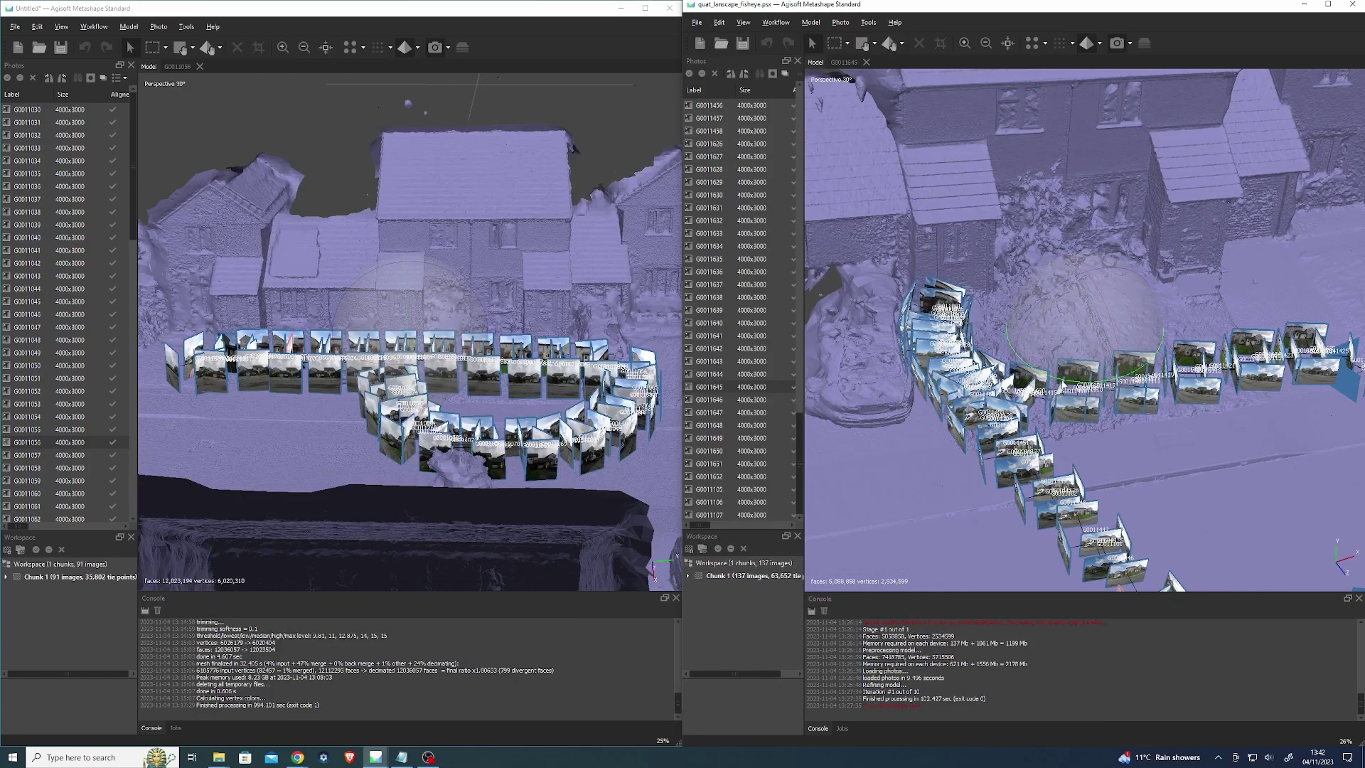